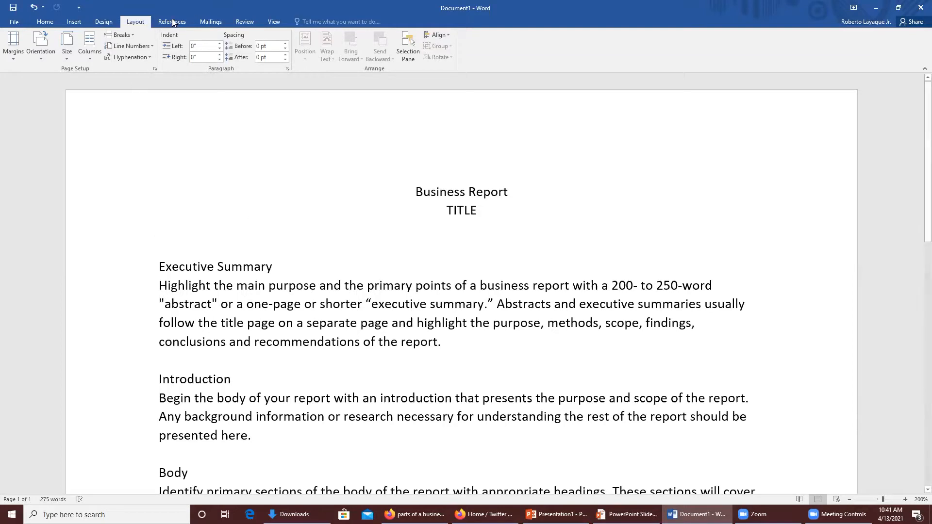
# Add page numbers at the bottom of the page in the Plain Number 3 format and leave footer editing
pyautogui.click(73, 21)
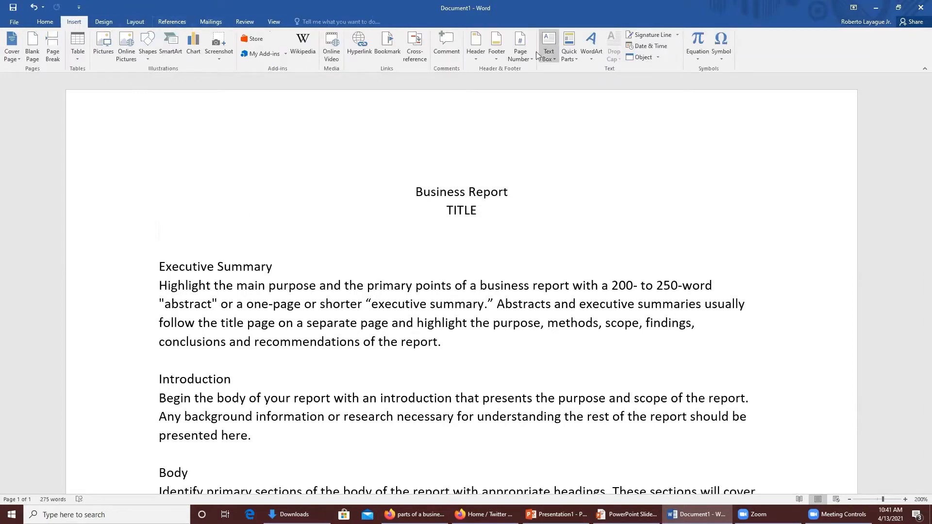
pyautogui.click(524, 61)
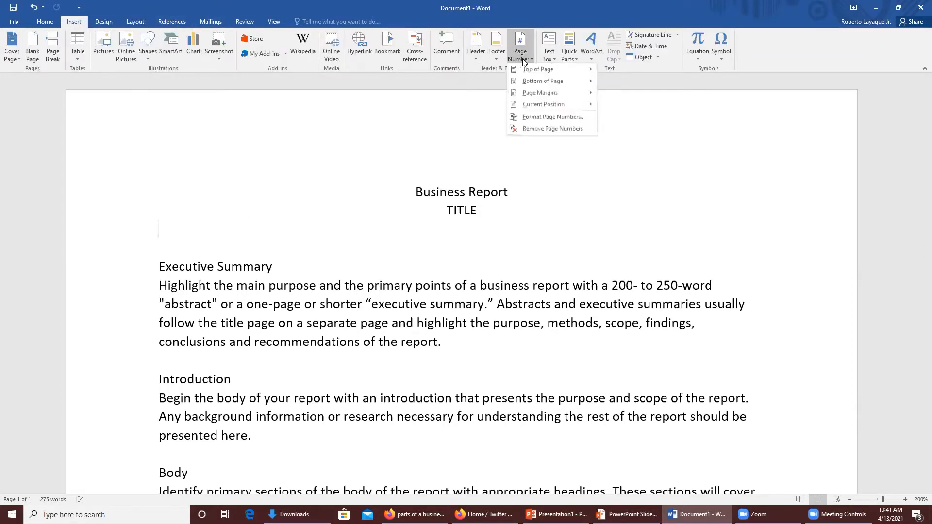
pyautogui.moveTo(542, 71)
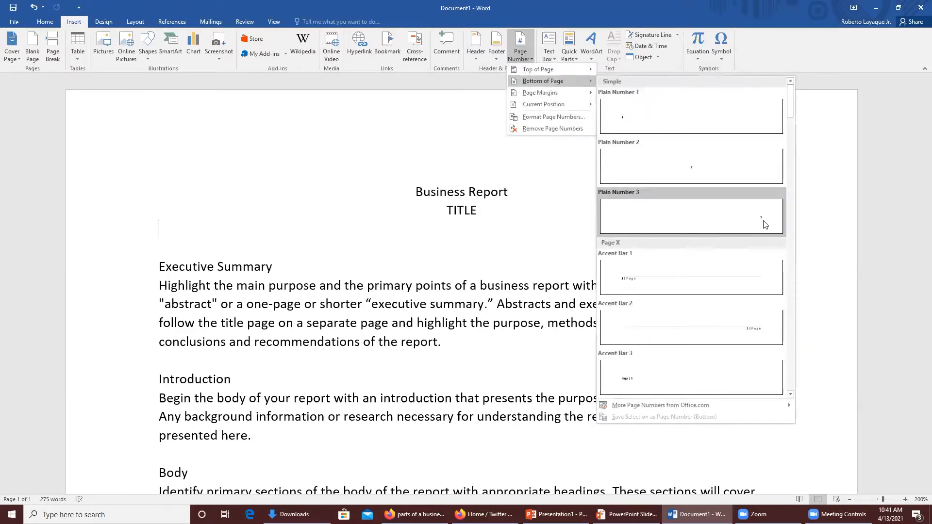
pyautogui.click(763, 225)
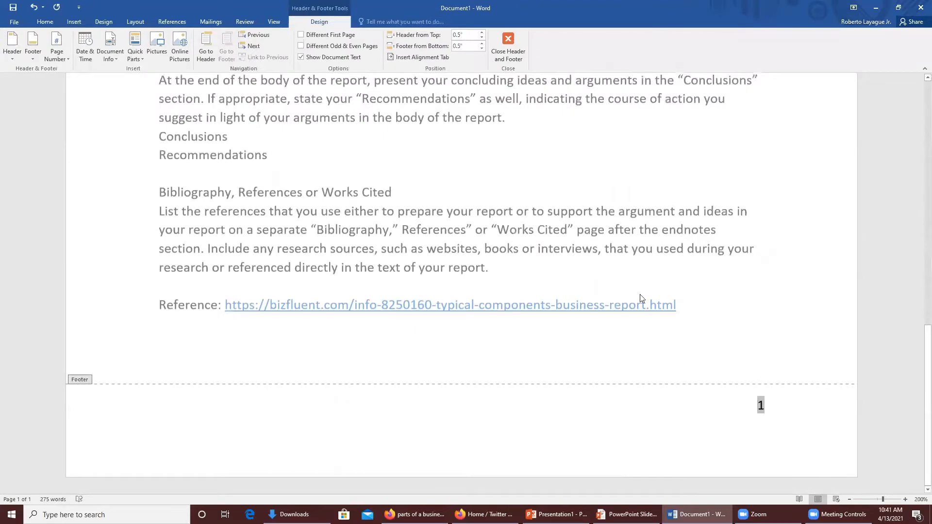
pyautogui.click(509, 43)
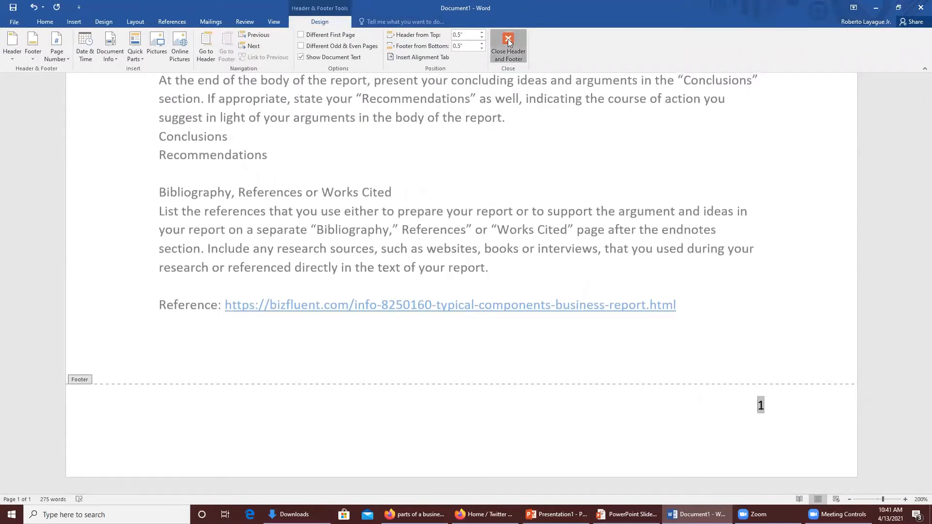
# Add two blank lines below TITLE at the start of the business report
pyautogui.scroll(3, 447, 108)
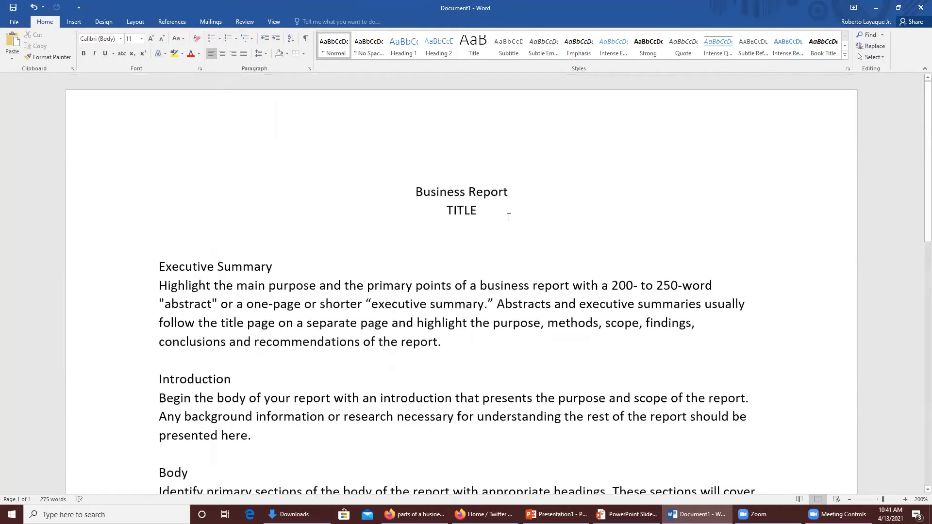
pyautogui.click(488, 211)
pyautogui.press('Return')
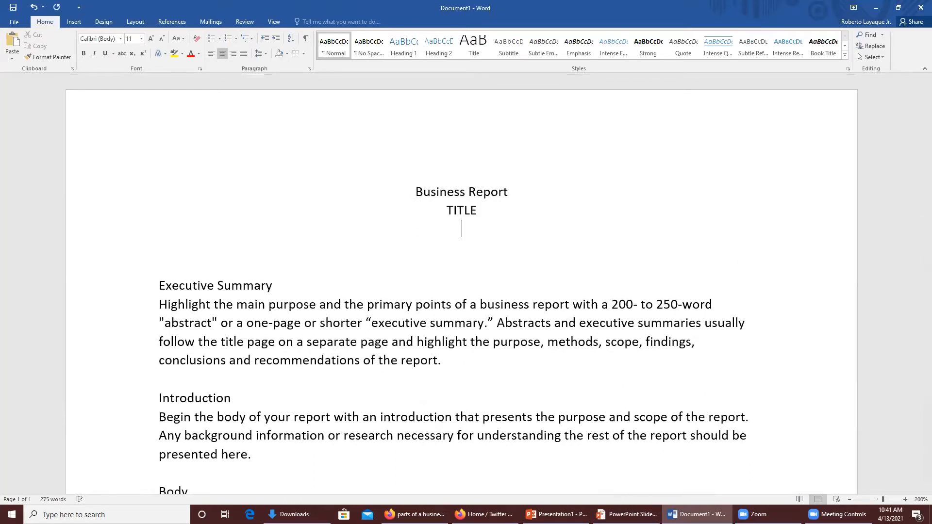
pyautogui.press('Return')
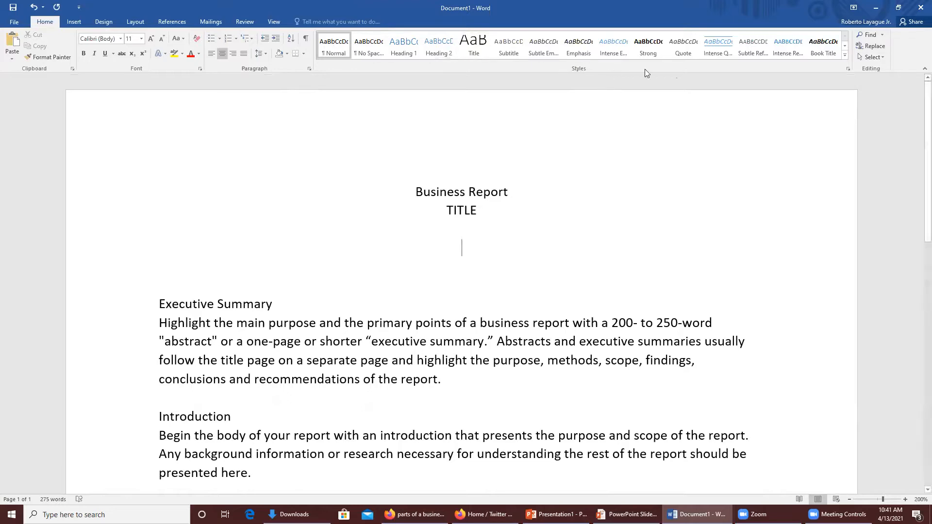
# Insert page breaks before the Introduction and Body headings so each section starts on a new page
pyautogui.scroll(-2, 142, 359)
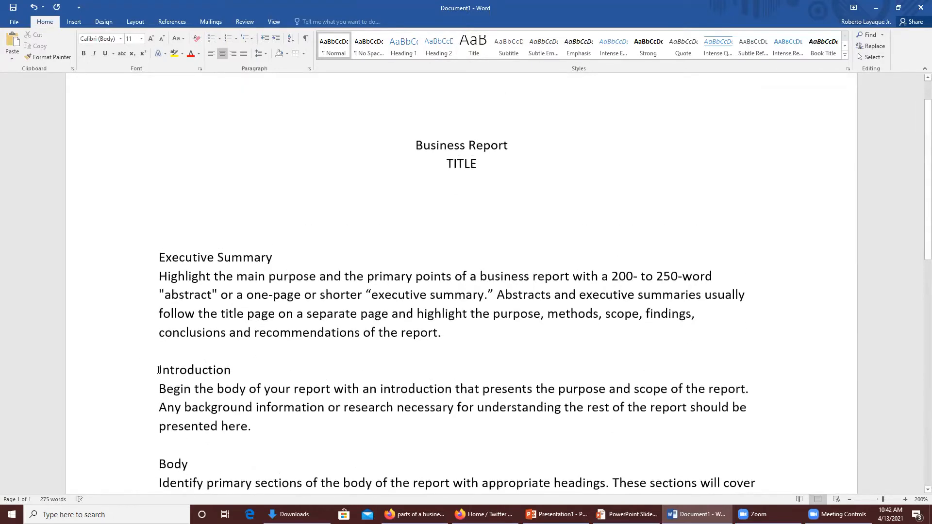
pyautogui.click(159, 370)
pyautogui.hotkey('ctrl', 'Return')
pyautogui.scroll(-3, 304, 374)
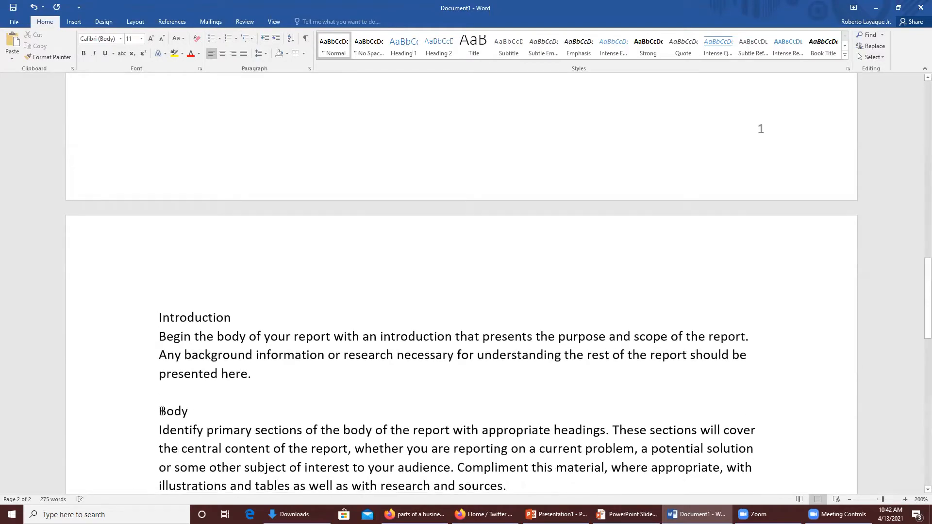
pyautogui.click(162, 411)
pyautogui.hotkey('ctrl', 'Return')
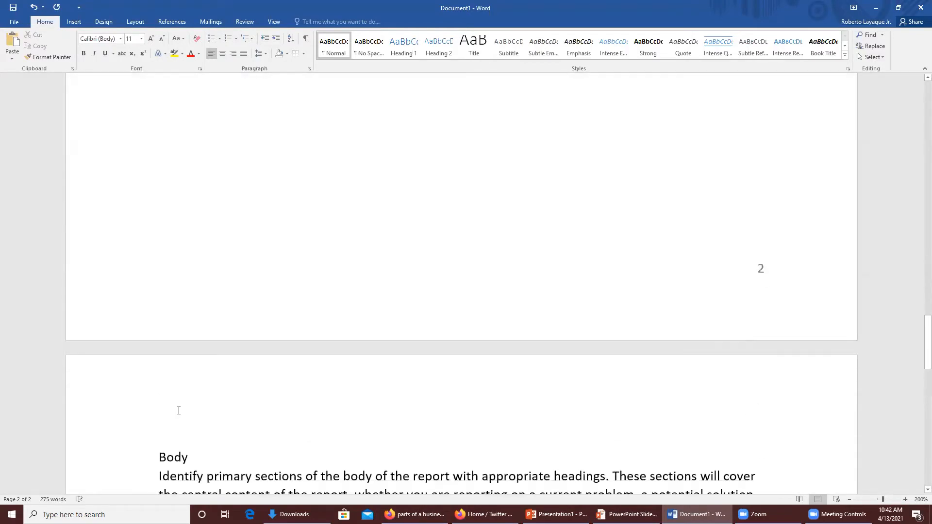
# Insert page breaks before "Conclusions and Recommendations" and before "Bibliography, References or Works Cited"
pyautogui.scroll(-5, 163, 401)
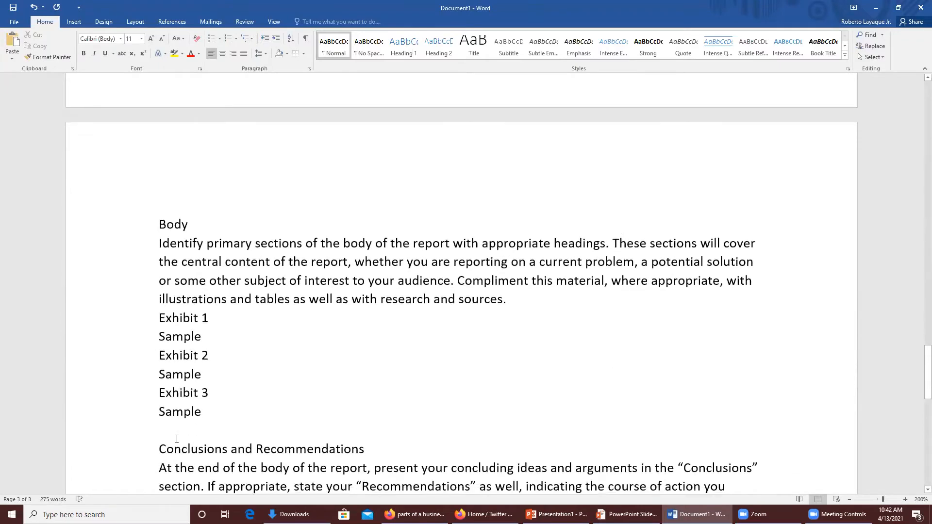
pyautogui.hotkey('ctrl', 'Return')
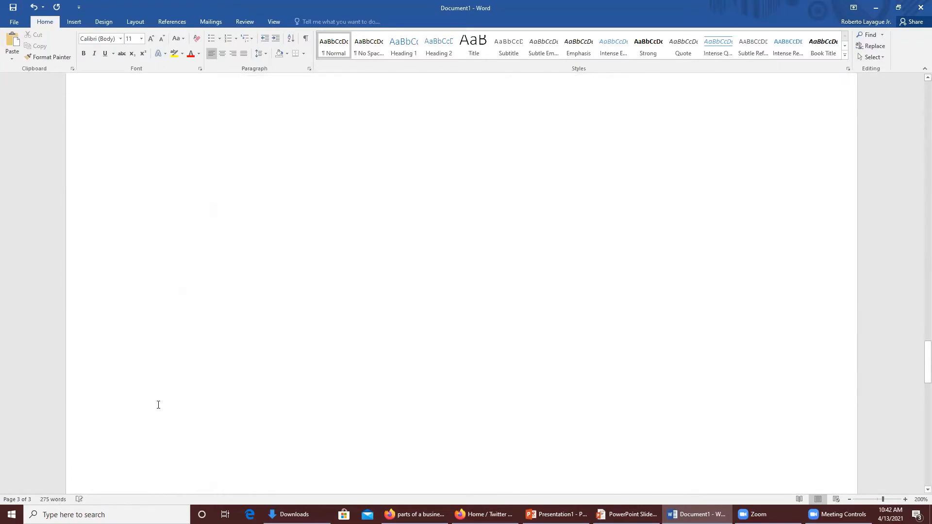
pyautogui.scroll(-3, 159, 401)
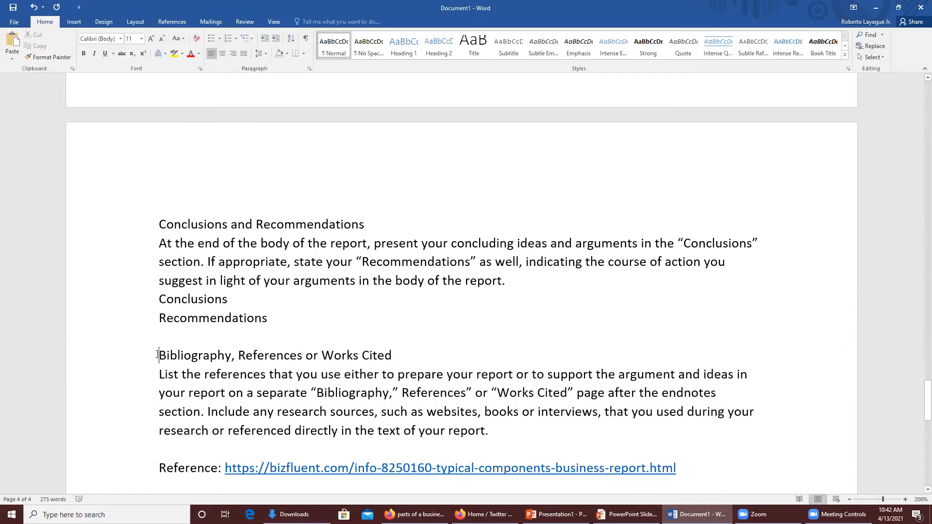
pyautogui.click(157, 355)
pyautogui.hotkey('ctrl', 'Return')
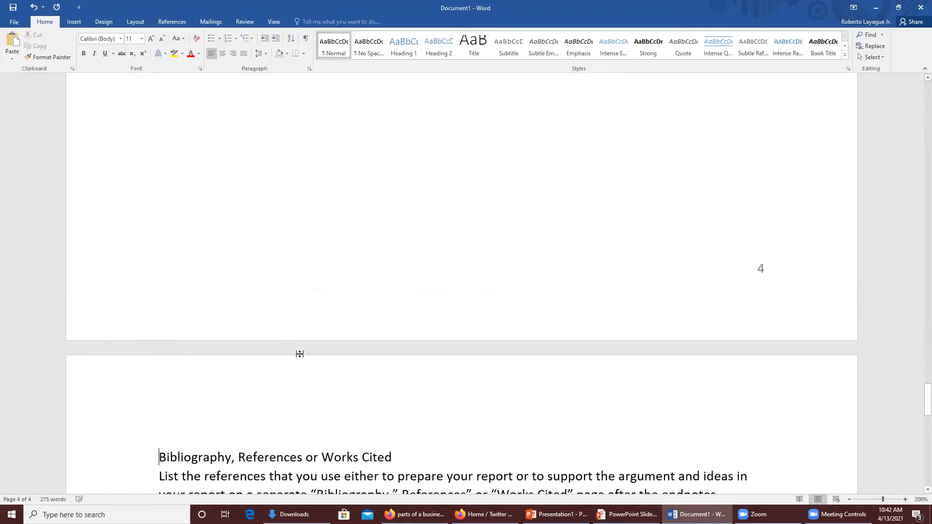
# Apply the Heading 1 style to the "Executive Summary" line on the first page
pyautogui.scroll(10, 301, 353)
pyautogui.scroll(20, 301, 353)
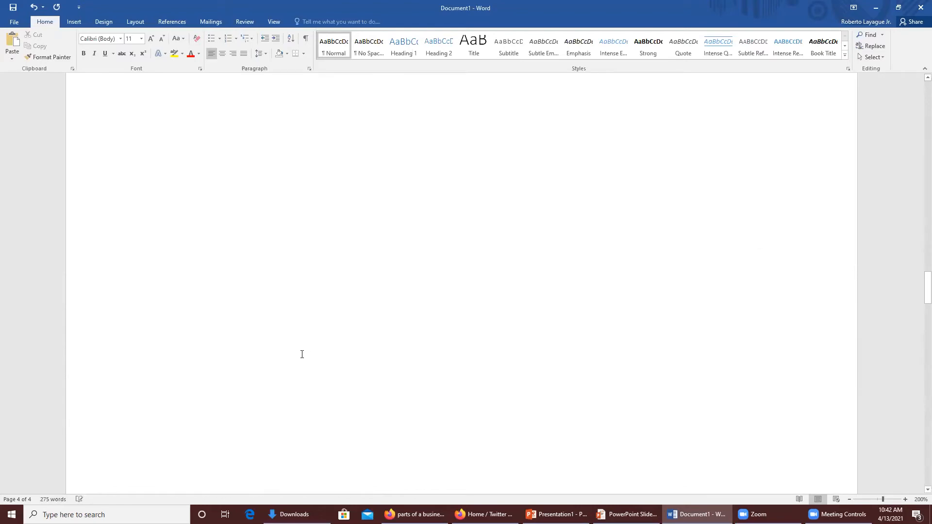
pyautogui.scroll(20, 301, 354)
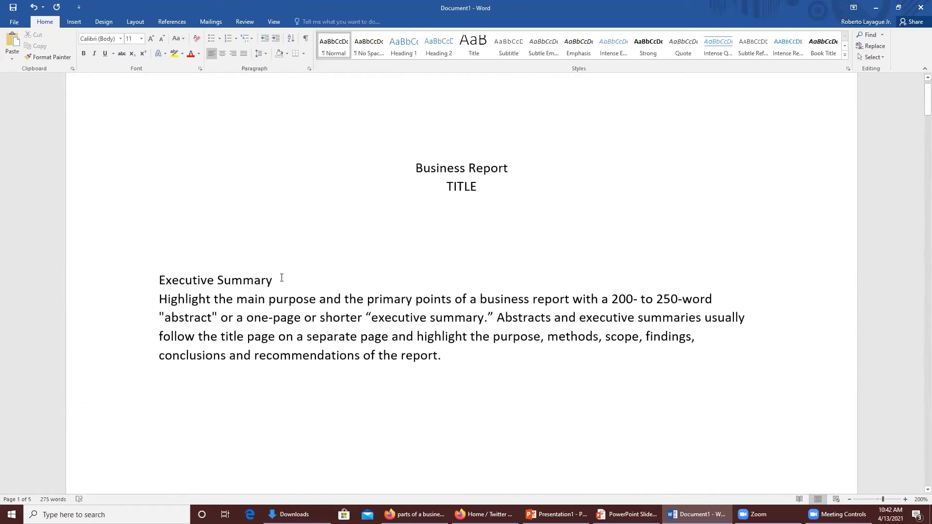
pyautogui.moveTo(272, 280); pyautogui.dragTo(159, 280)
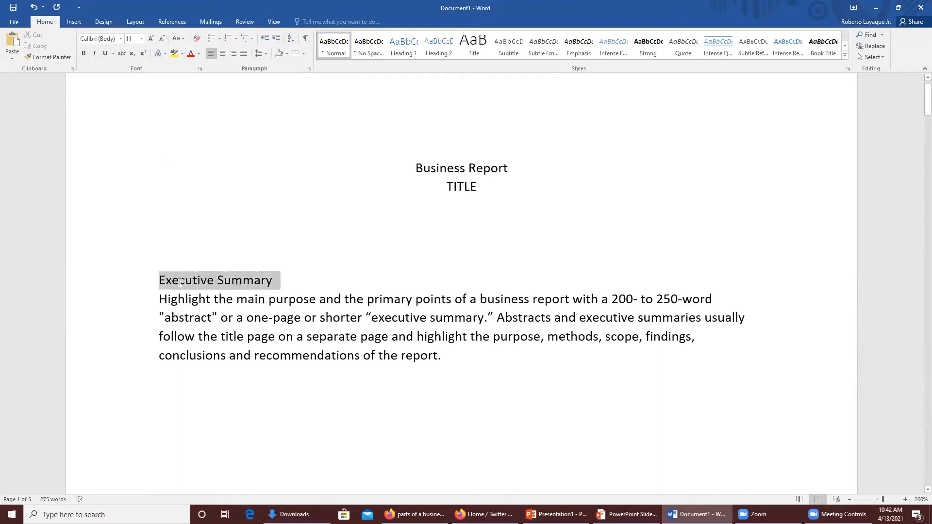
pyautogui.click(406, 49)
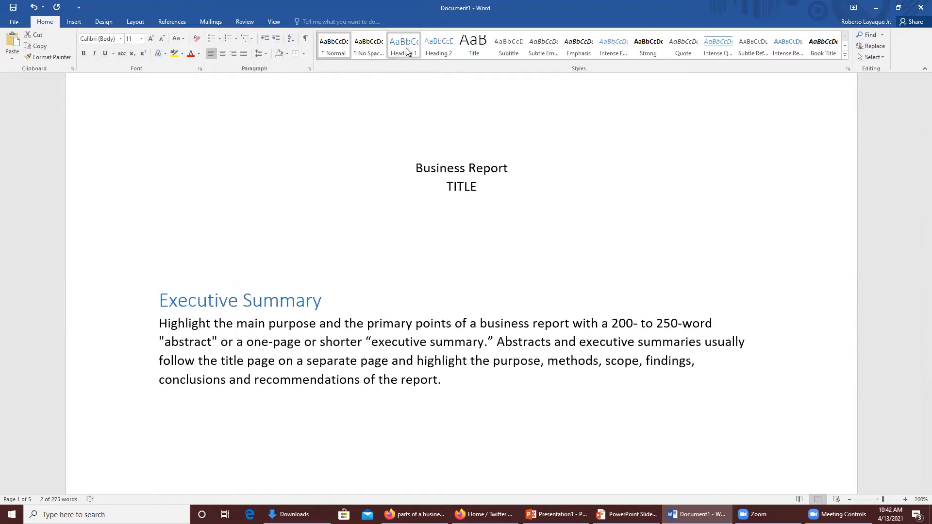
pyautogui.click(407, 50)
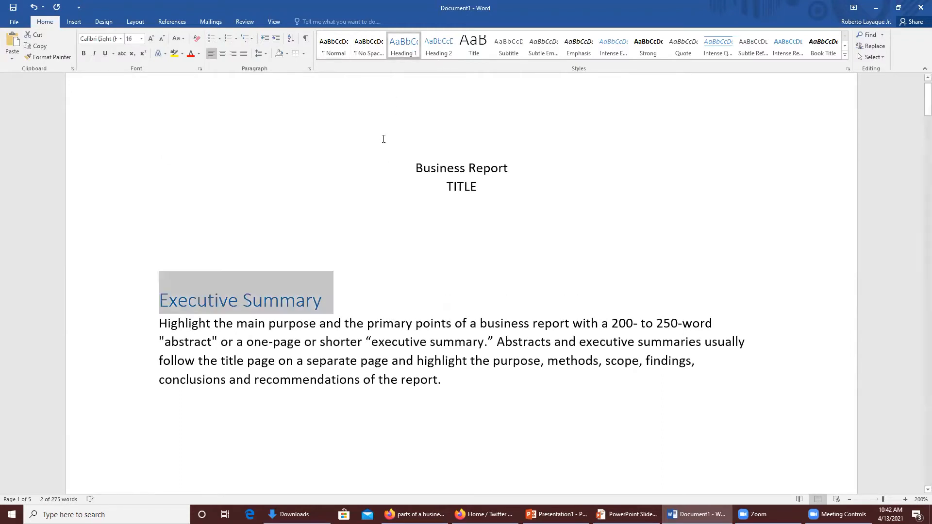
# Modify the Heading 1 style so that it updates automatically
pyautogui.rightClick(405, 48)
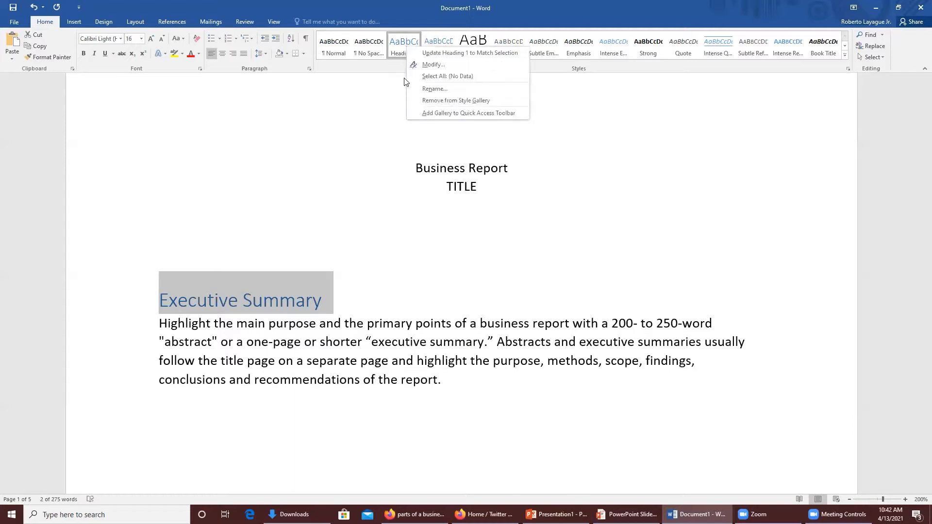
pyautogui.click(426, 66)
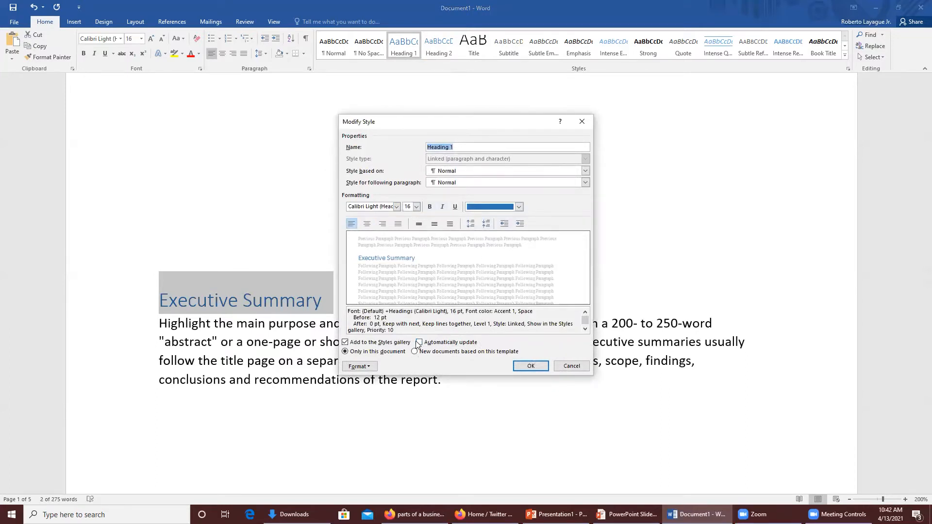
pyautogui.click(419, 343)
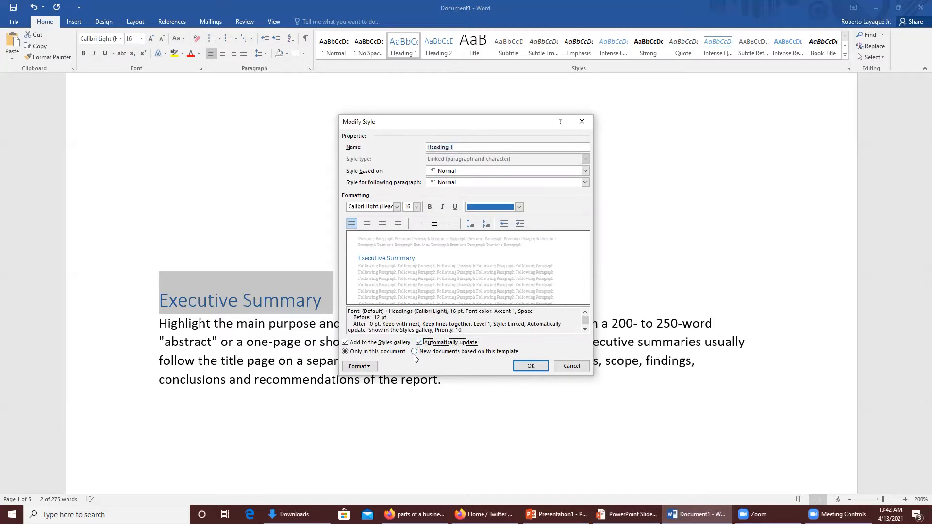
pyautogui.click(529, 367)
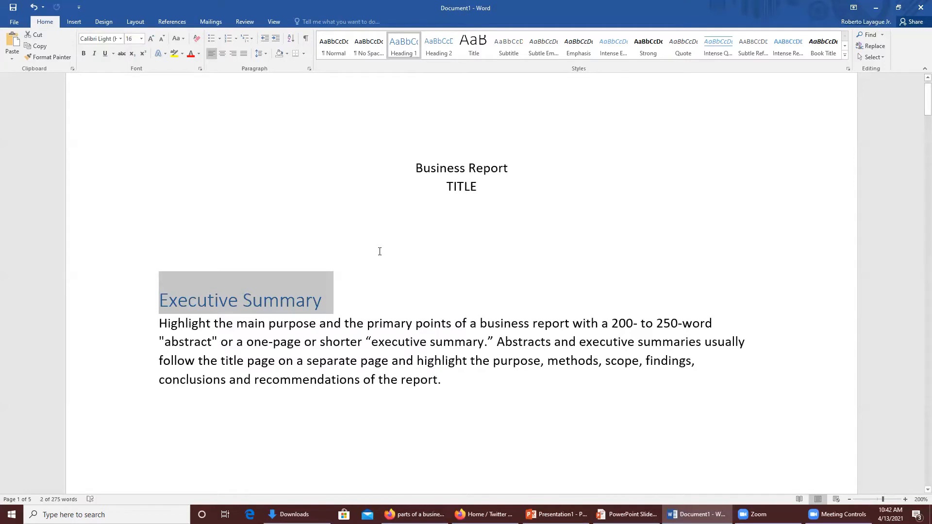
# Apply the Heading 1 style to the "Introduction" line on the second page
pyautogui.scroll(-3, 380, 252)
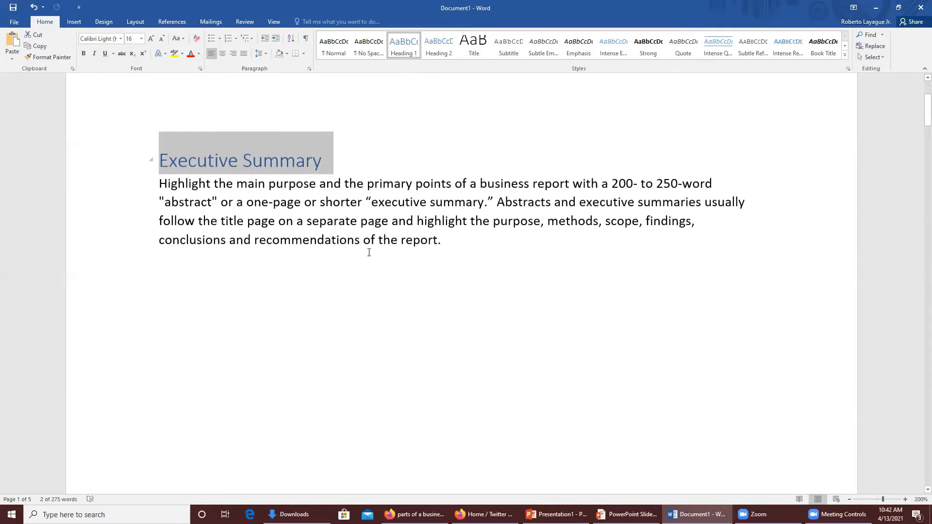
pyautogui.scroll(-12, 369, 252)
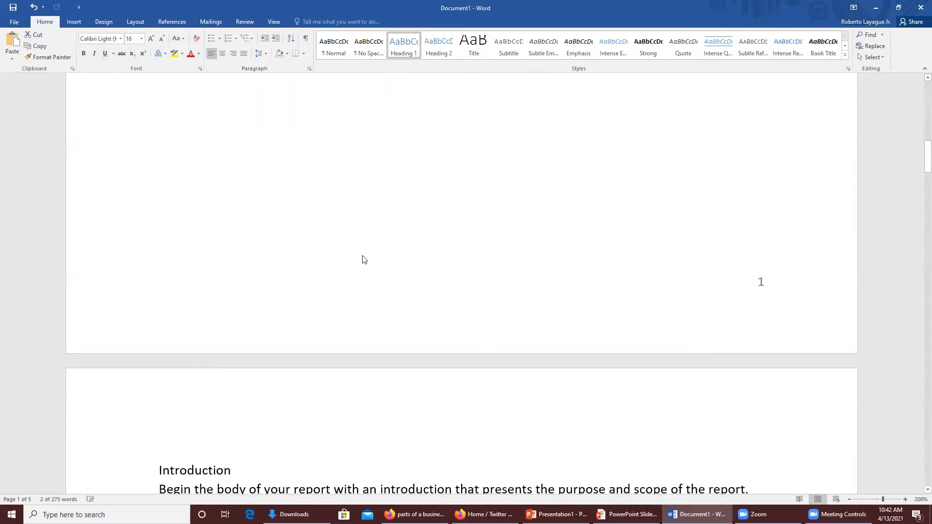
pyautogui.scroll(-3, 364, 259)
pyautogui.moveTo(239, 323); pyautogui.dragTo(158, 323)
pyautogui.click(402, 45)
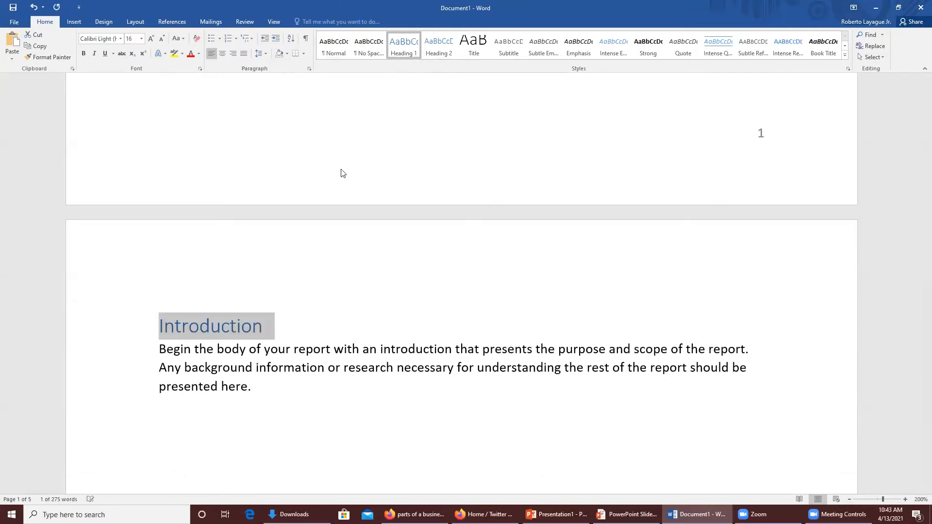
# Apply the Heading 1 style to the "Body" line on the third page
pyautogui.scroll(-10, 340, 171)
pyautogui.scroll(-5, 278, 340)
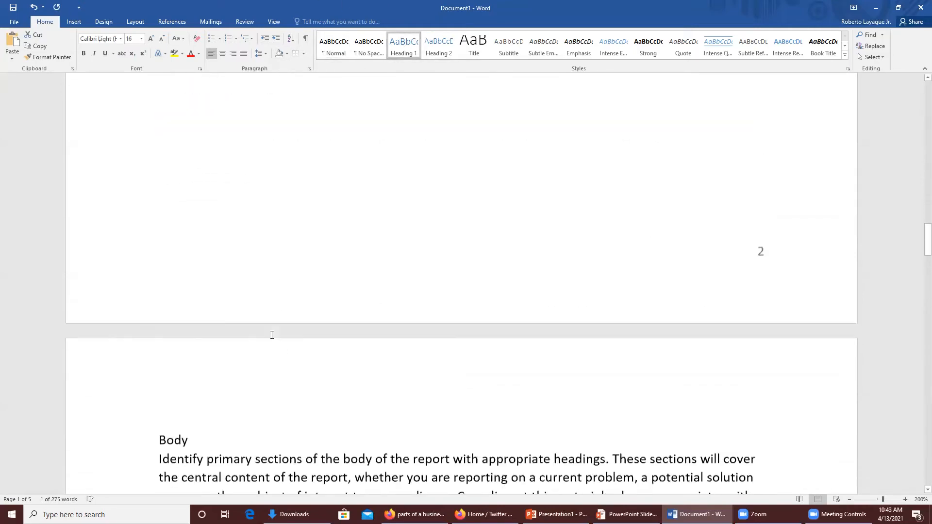
pyautogui.moveTo(190, 291); pyautogui.dragTo(158, 291)
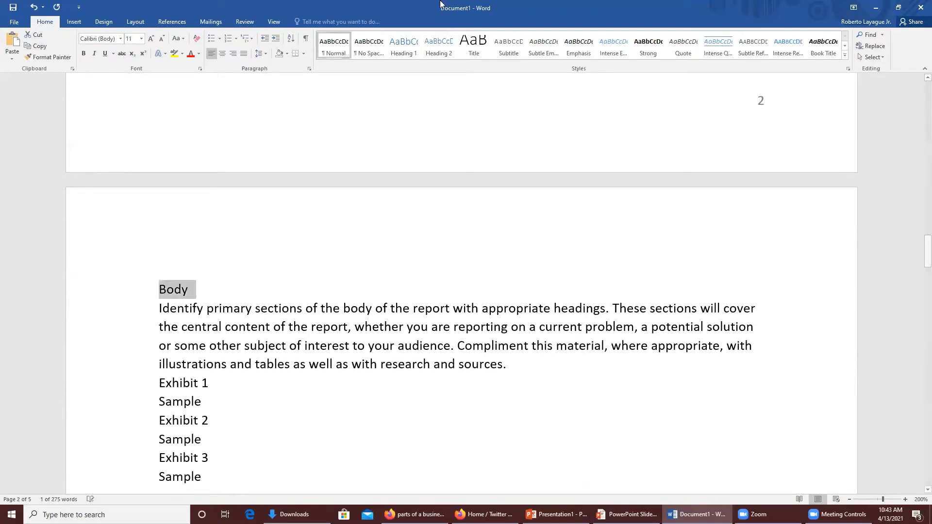
pyautogui.click(398, 49)
# Apply the Heading 1 style to the "Conclusions and Recommendations" line
pyautogui.scroll(-20, 277, 322)
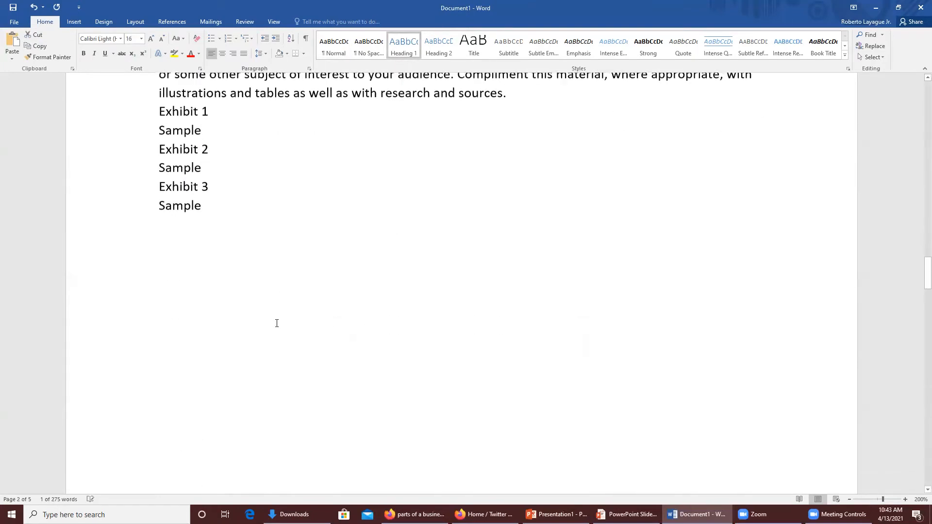
pyautogui.scroll(-1, 266, 336)
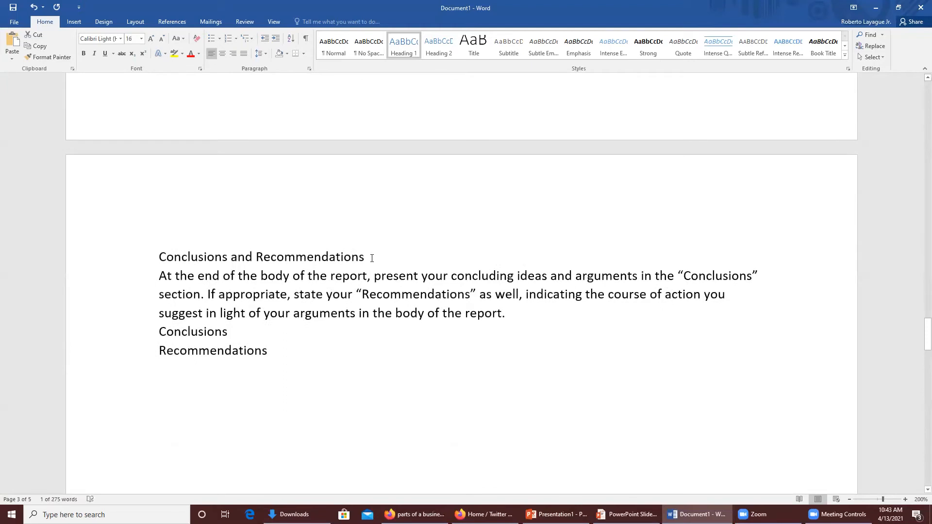
pyautogui.moveTo(372, 257); pyautogui.dragTo(158, 258)
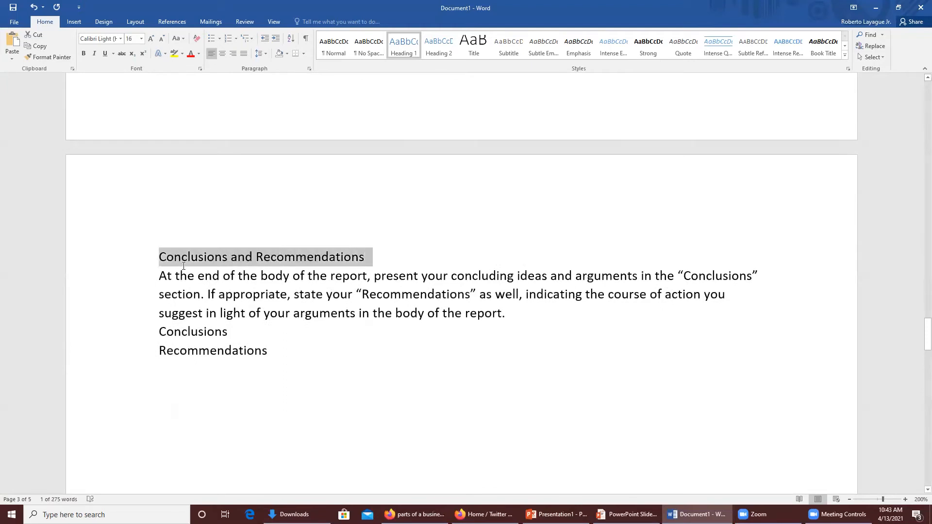
pyautogui.click(403, 53)
# Apply the Heading 2 style to the "Exhibit 1", "Exhibit 2" and "Exhibit 3" lines in the Body section
pyautogui.scroll(8, 502, 238)
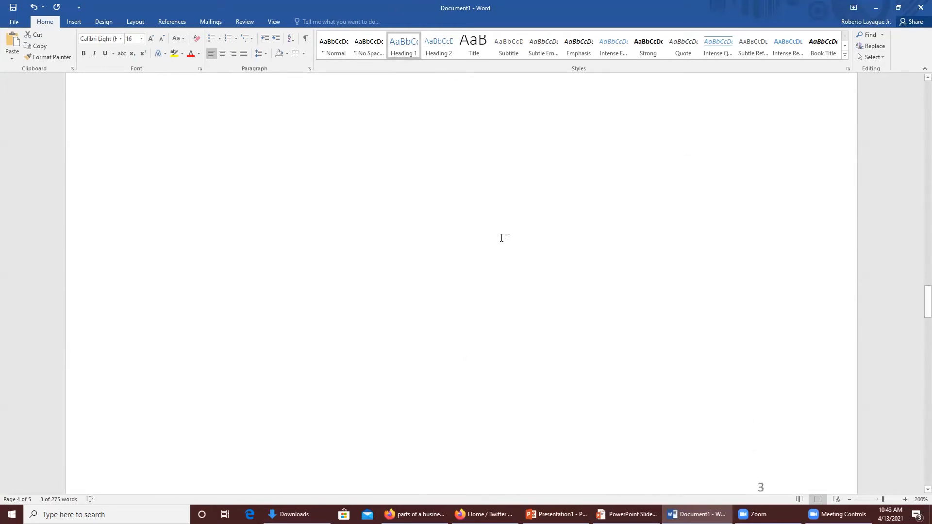
pyautogui.scroll(10, 502, 238)
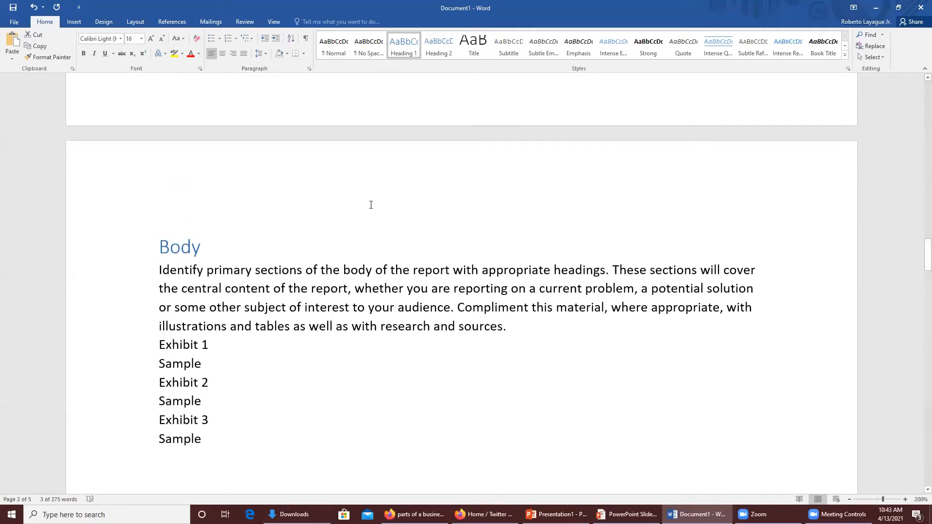
pyautogui.tripleClick(211, 345)
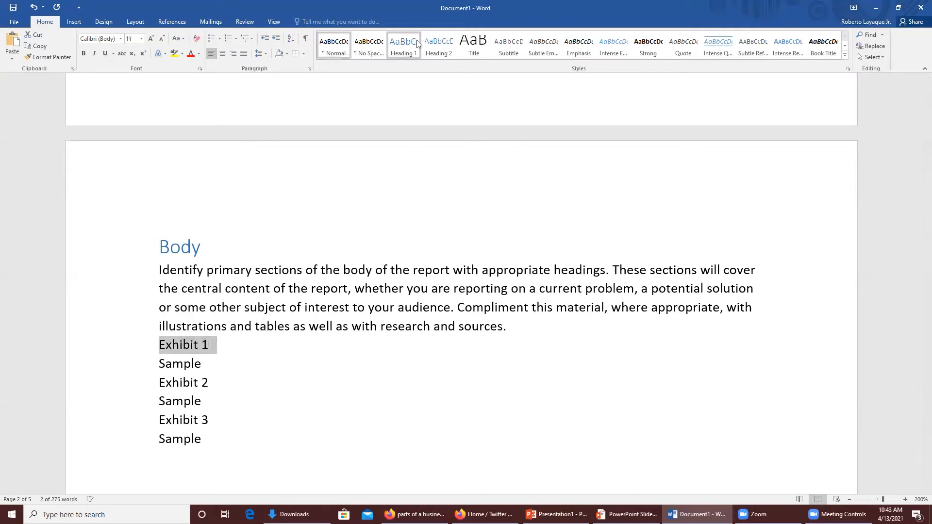
pyautogui.click(438, 46)
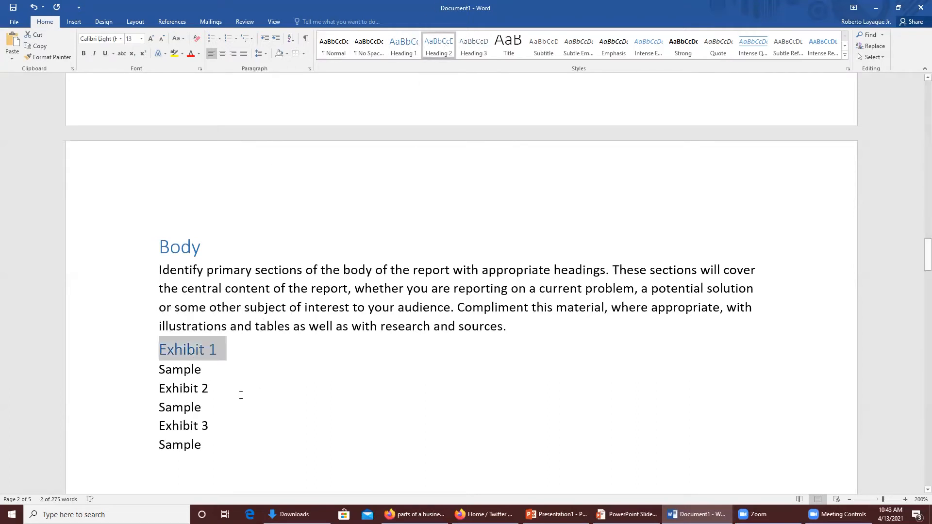
pyautogui.tripleClick(208, 389)
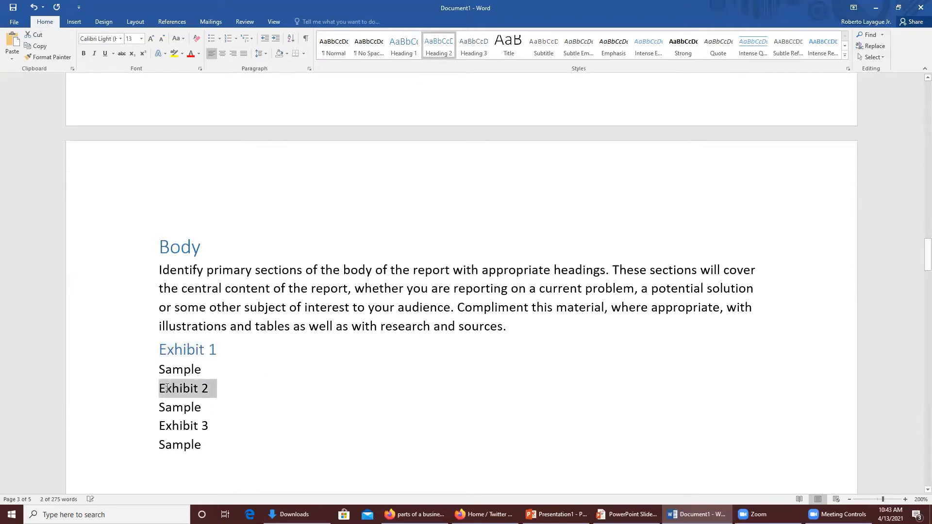
pyautogui.click(439, 46)
pyautogui.scroll(-3, 203, 415)
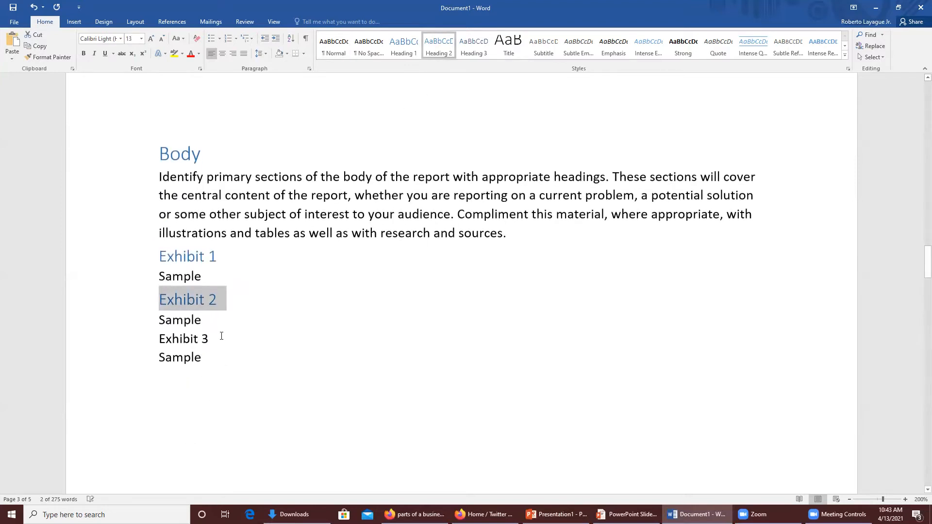
pyautogui.click(214, 335)
pyautogui.moveTo(213, 334); pyautogui.dragTo(159, 339)
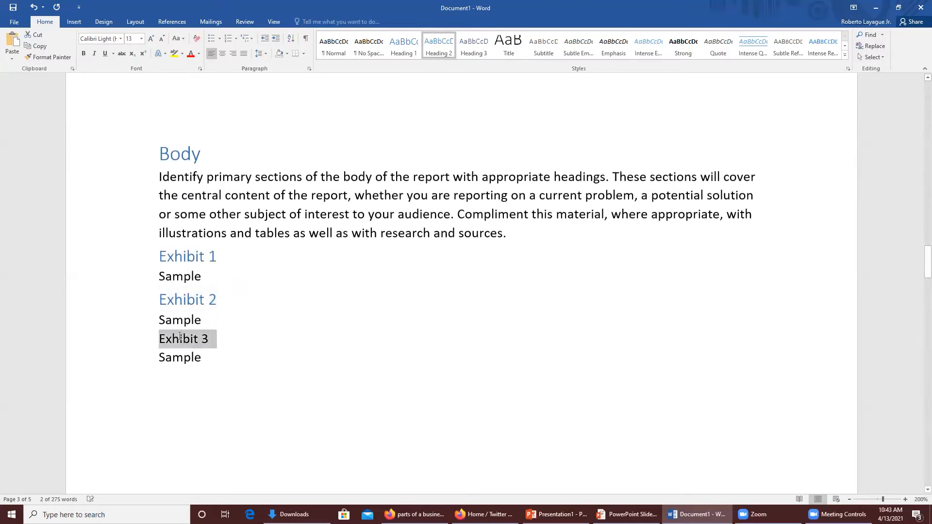
pyautogui.click(441, 47)
# Apply the Heading 2 style to the separate "Conclusions" and "Recommendations" lines below the Conclusions and Recommendations paragraph
pyautogui.scroll(-20, 337, 206)
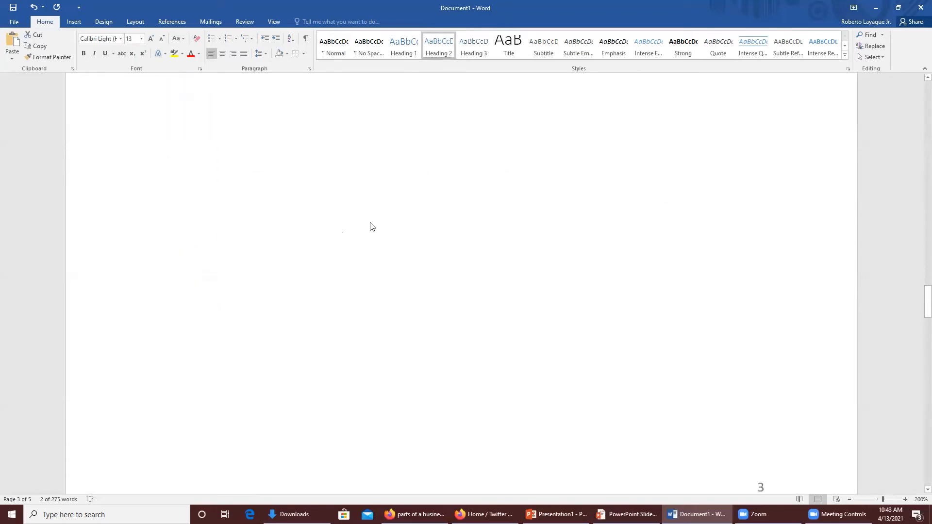
pyautogui.scroll(-4, 331, 245)
pyautogui.moveTo(243, 206); pyautogui.dragTo(158, 201)
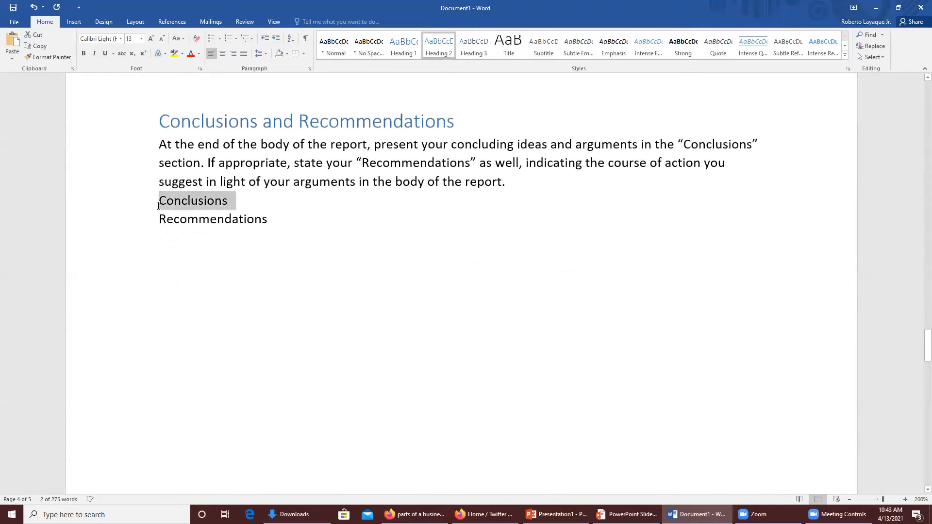
pyautogui.click(439, 45)
pyautogui.moveTo(265, 225); pyautogui.dragTo(156, 228)
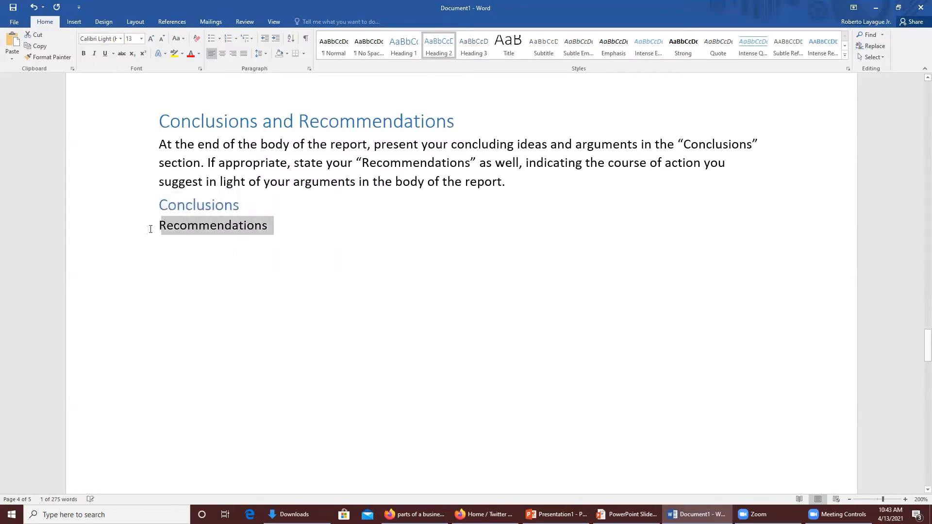
pyautogui.click(441, 50)
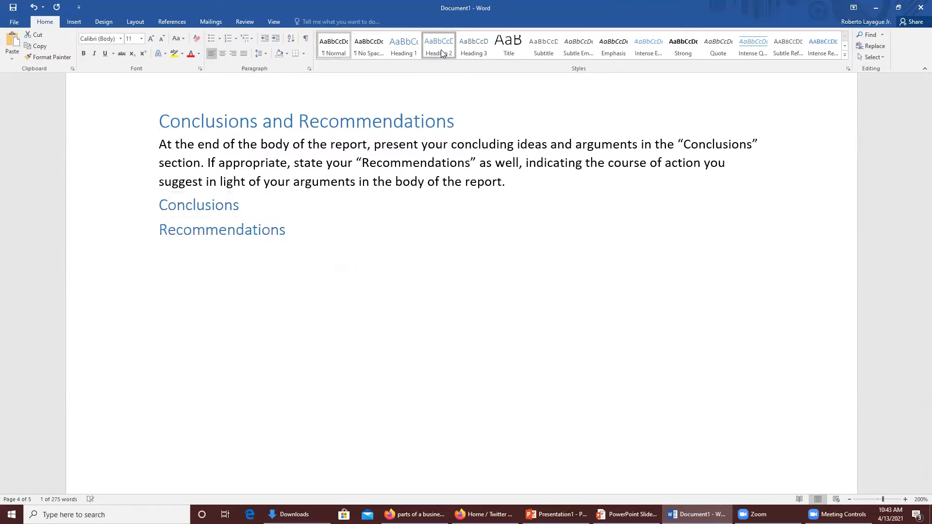
pyautogui.click(441, 50)
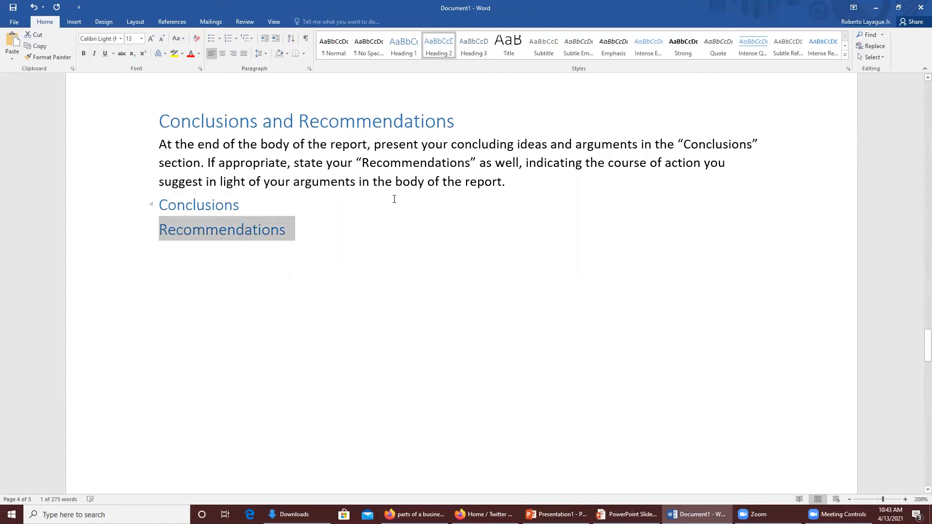
# Apply the Heading 1 style to the "Bibliography, References or Works Cited" line on the last page
pyautogui.scroll(-5, 395, 199)
pyautogui.scroll(-10, 387, 202)
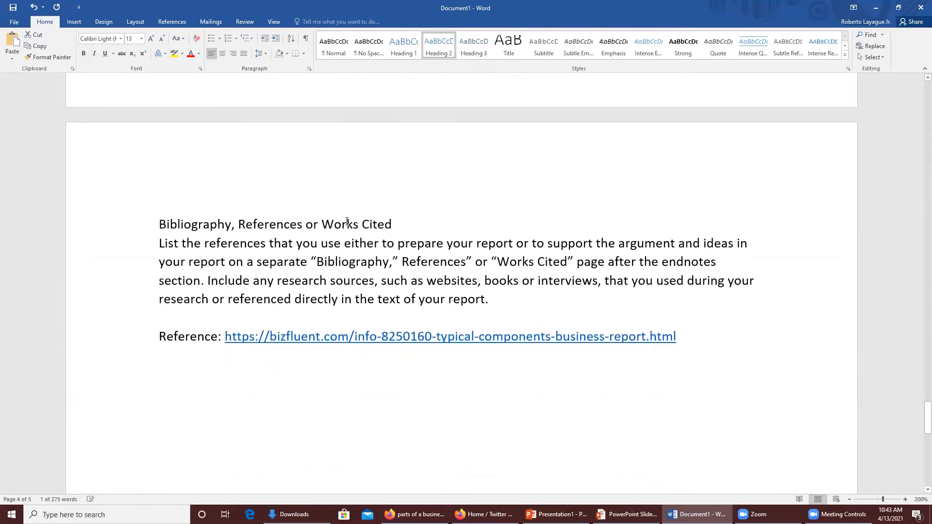
pyautogui.moveTo(347, 222); pyautogui.dragTo(158, 220)
pyautogui.click(402, 51)
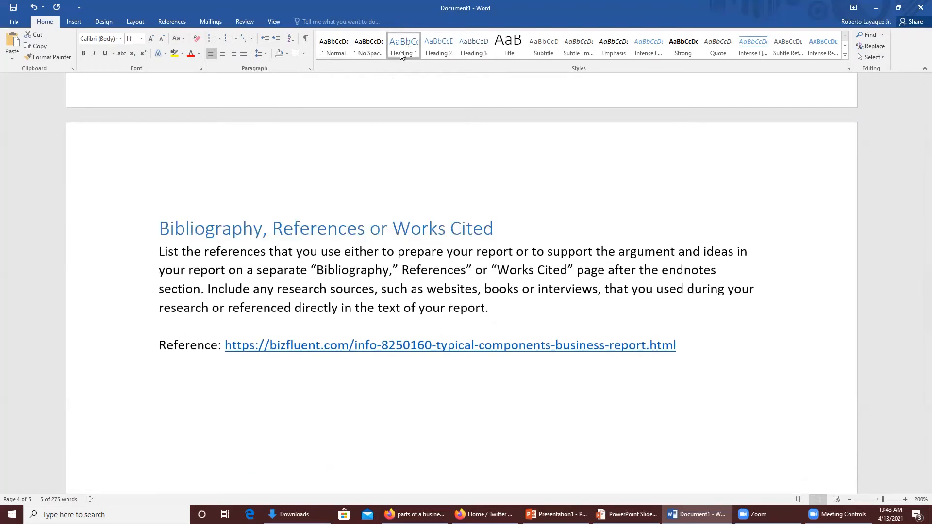
# Insert an Automatic Table 2 table of contents on the first page, between the report title and the Executive Summary
pyautogui.scroll(12, 563, 214)
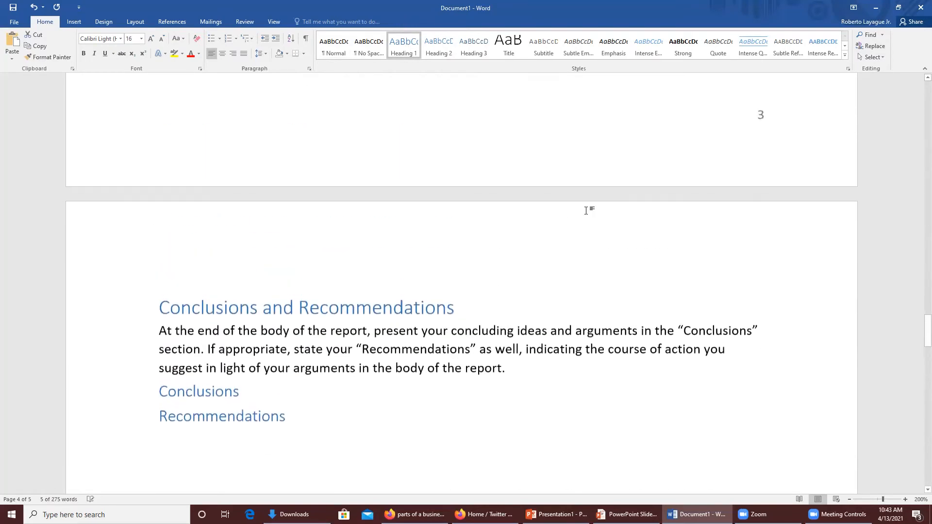
pyautogui.scroll(20, 587, 210)
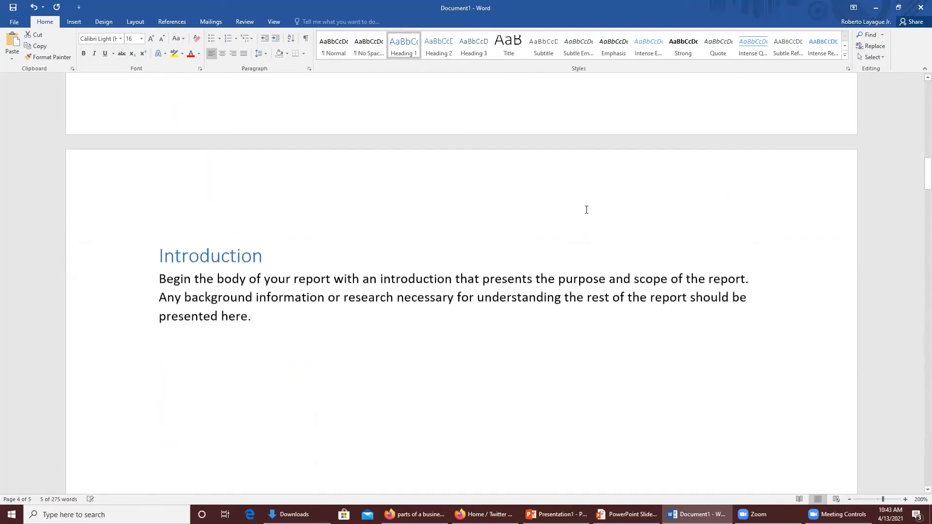
pyautogui.scroll(20, 587, 209)
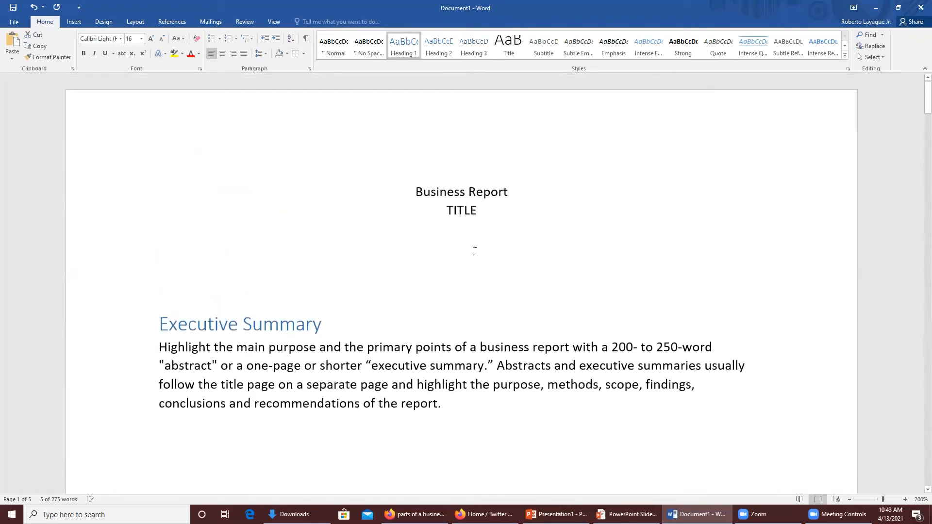
pyautogui.click(471, 244)
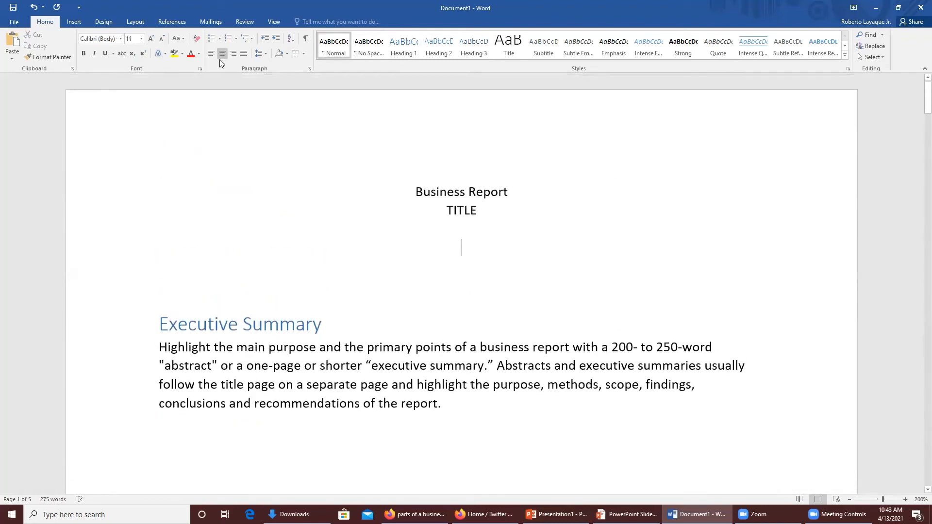
pyautogui.click(173, 22)
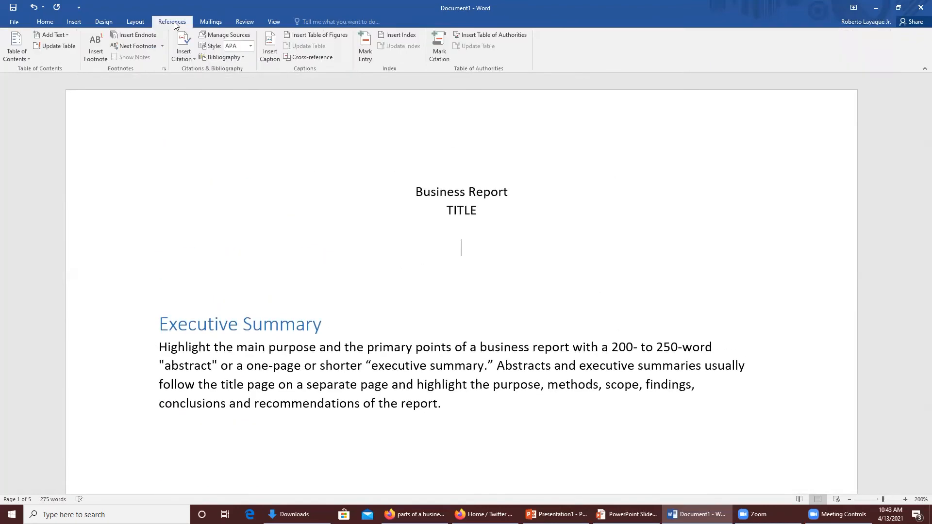
pyautogui.click(28, 60)
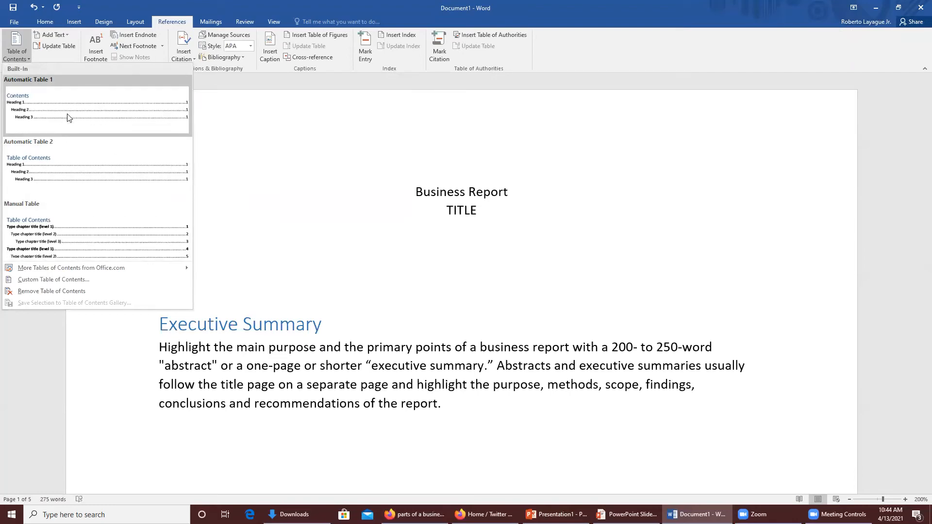
pyautogui.click(67, 167)
pyautogui.scroll(6, 195, 240)
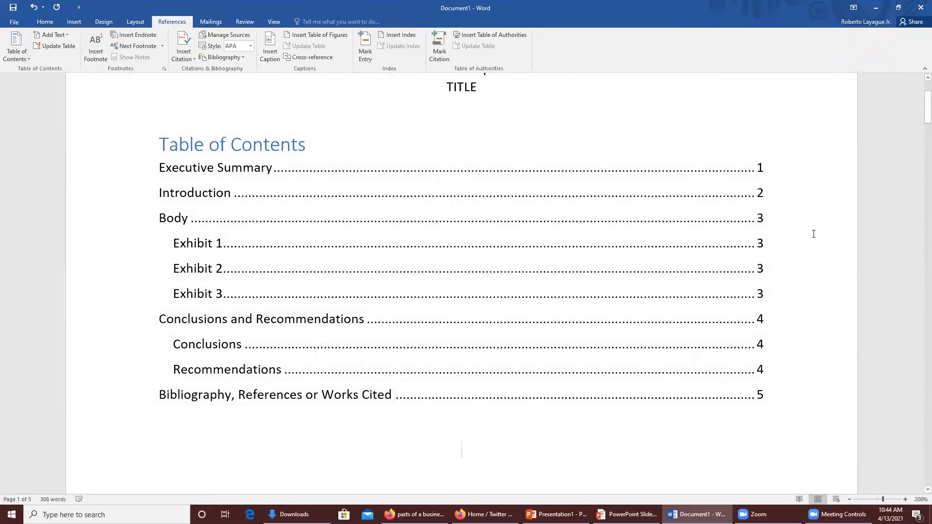
# Update the entire table of contents, not only its page numbers
pyautogui.scroll(-4, 801, 216)
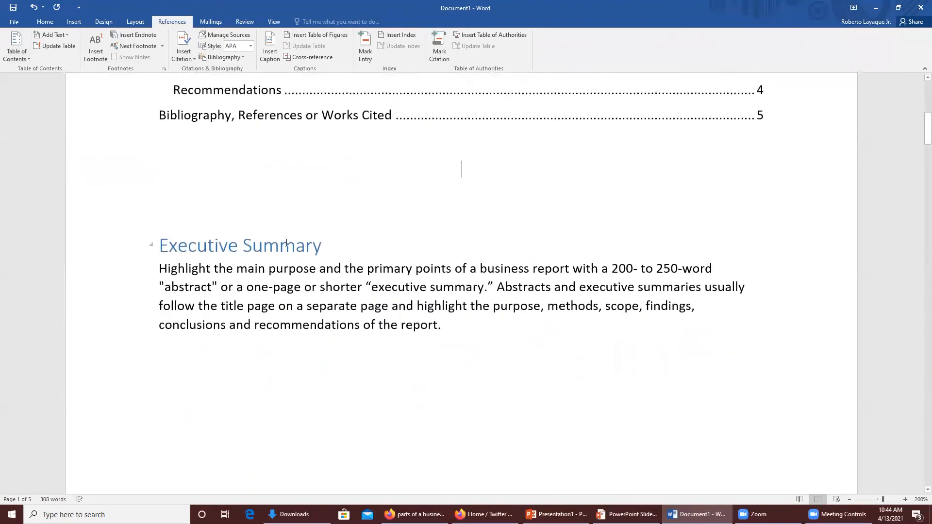
pyautogui.scroll(-1, 461, 166)
pyautogui.scroll(-15, 323, 251)
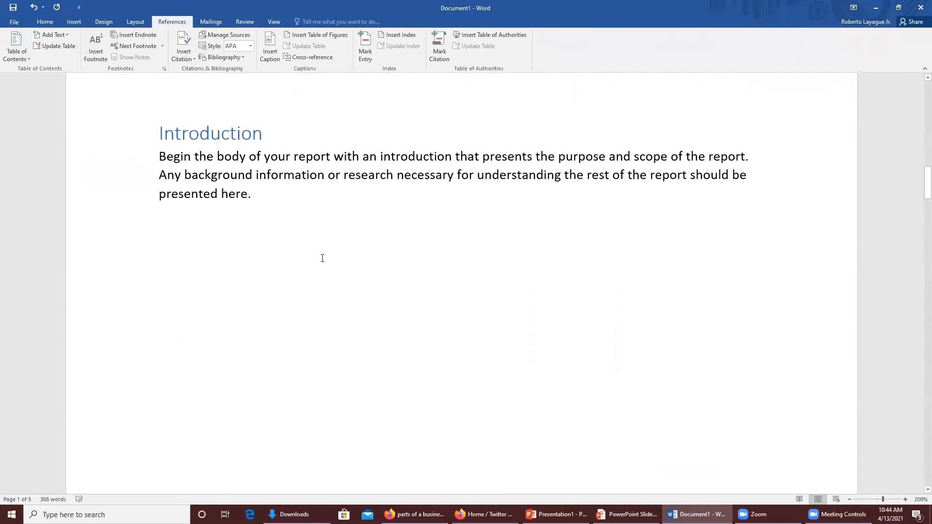
pyautogui.scroll(8, 324, 257)
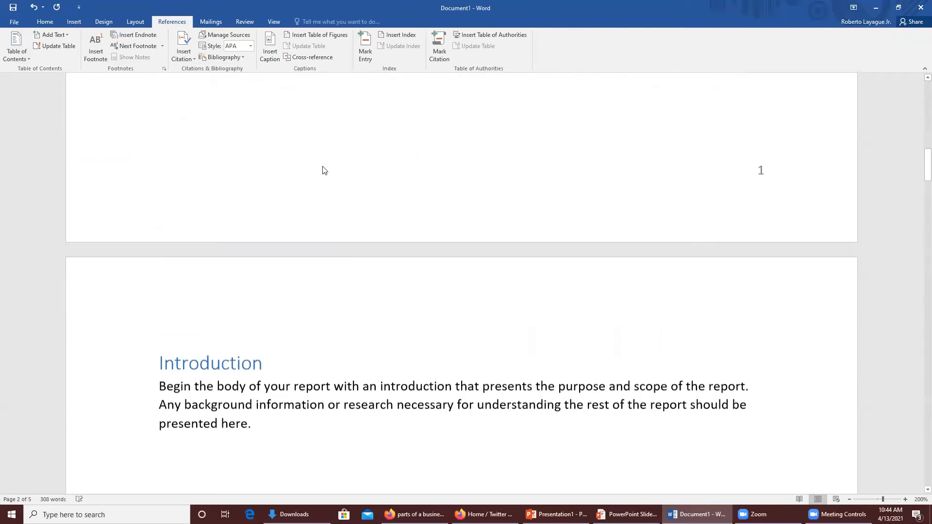
pyautogui.scroll(12, 364, 175)
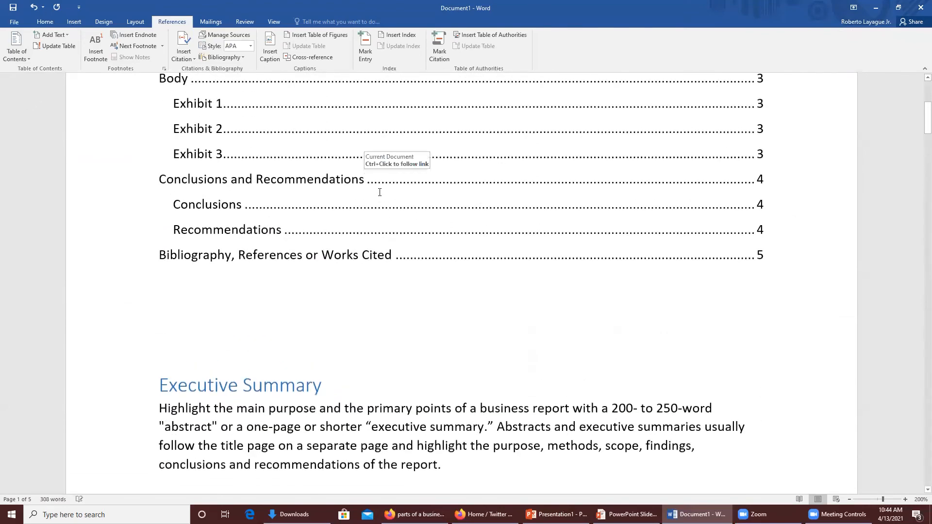
pyautogui.click(265, 284)
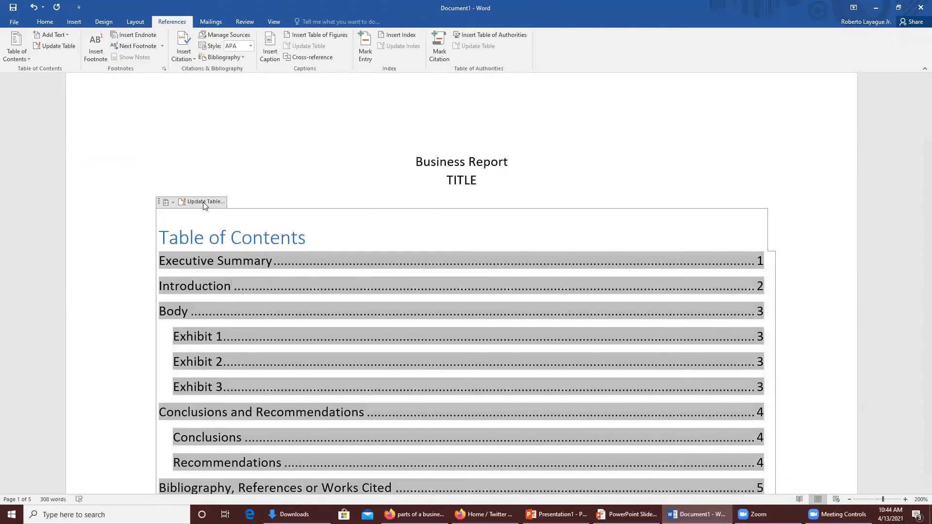
pyautogui.click(204, 203)
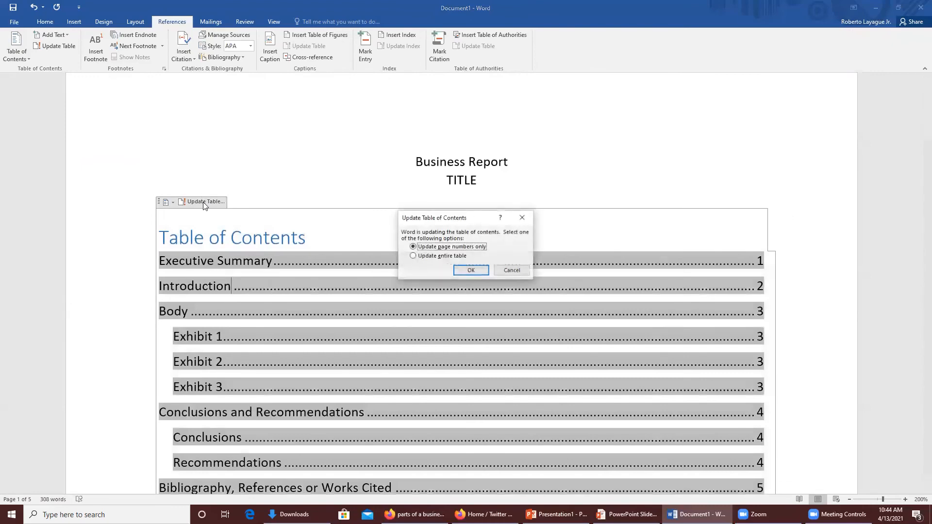
pyautogui.click(449, 256)
pyautogui.click(471, 271)
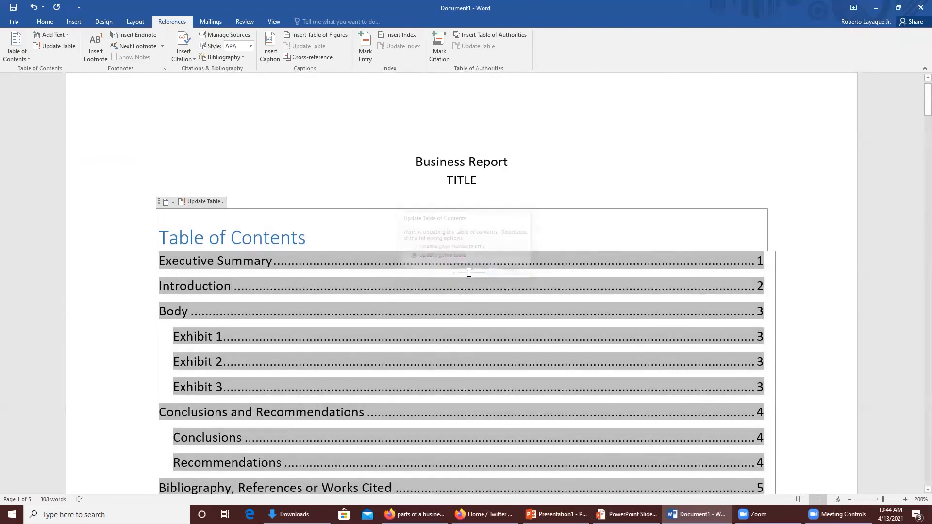
# Cycle through the open windows to switch away from the Word document
pyautogui.scroll(-10, 655, 267)
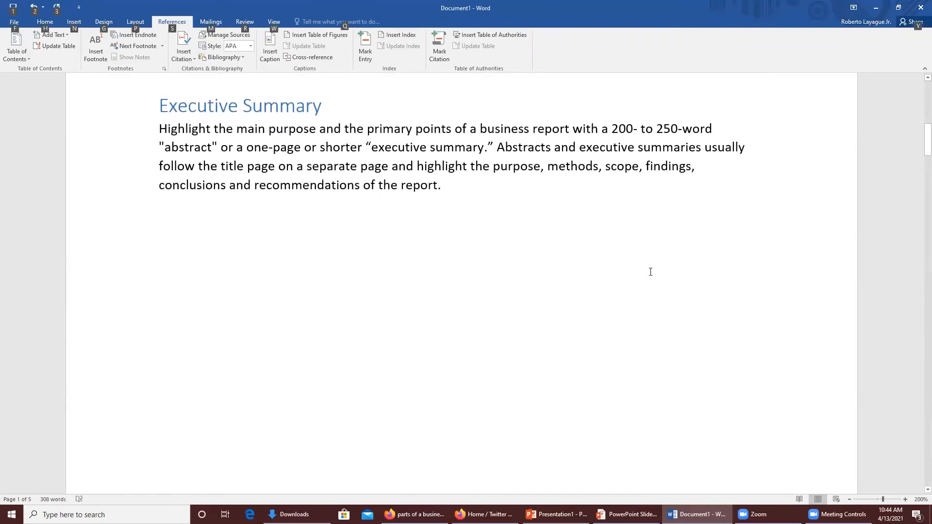
pyautogui.hotkey('alt', 'Tab')
pyautogui.hotkey('alt', 'Tab')
pyautogui.hotkey('alt', 'Tab')
pyautogui.hotkey('alt', 'Tab')
pyautogui.hotkey('alt', 'Tab')
pyautogui.hotkey('alt', 'Tab')
pyautogui.hotkey('alt', 'Tab')
pyautogui.hotkey('alt', 'Tab')
pyautogui.hotkey('alt', 'Tab')
pyautogui.hotkey('alt', 'Tab')
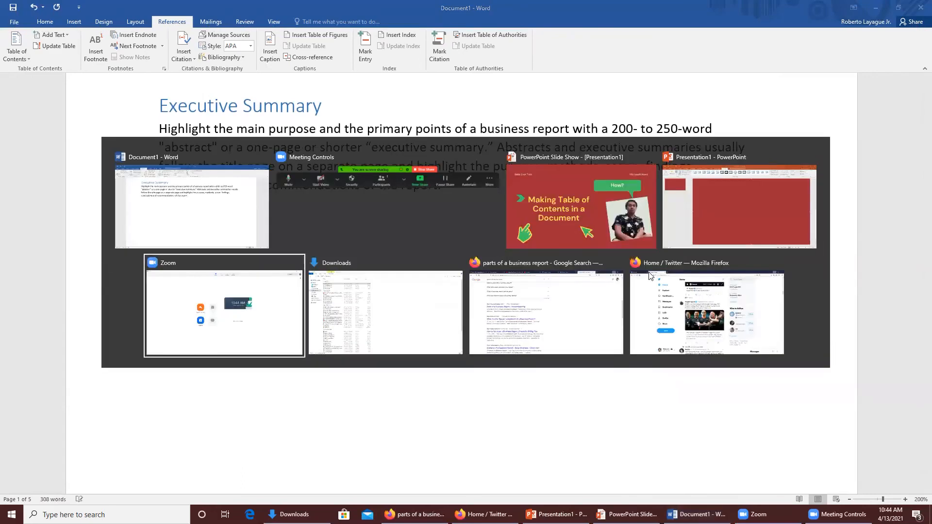